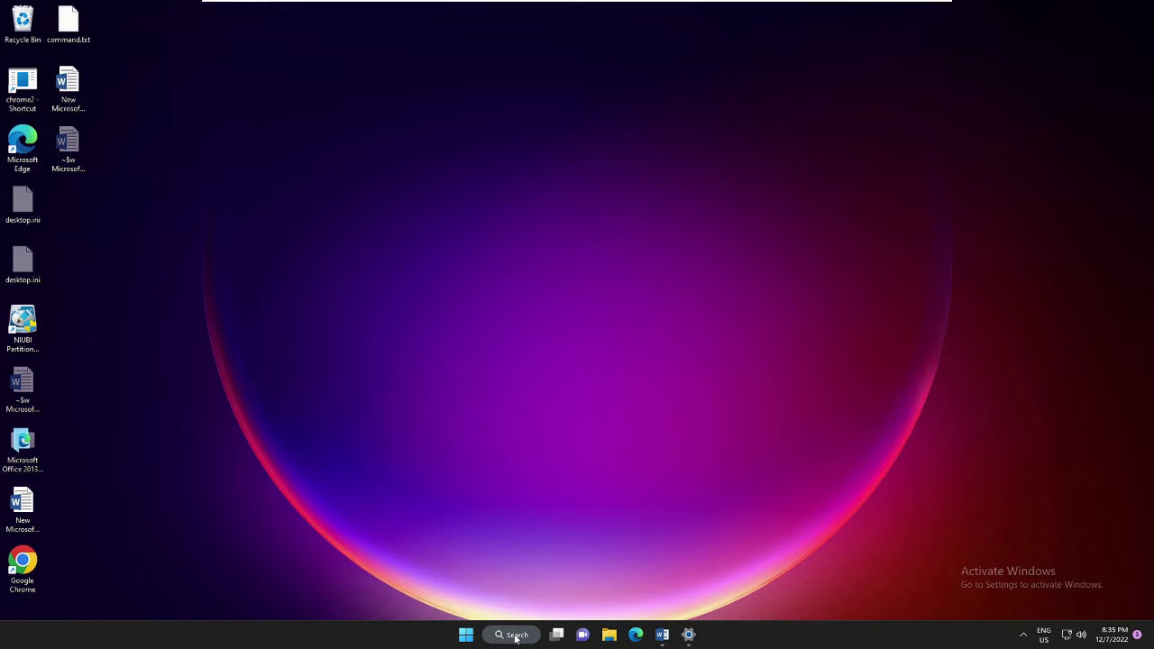
Search Windows for Command Prompt and run it as administrator, allowing it to make changes to the device.
left_click(517, 636)
left_click(516, 637)
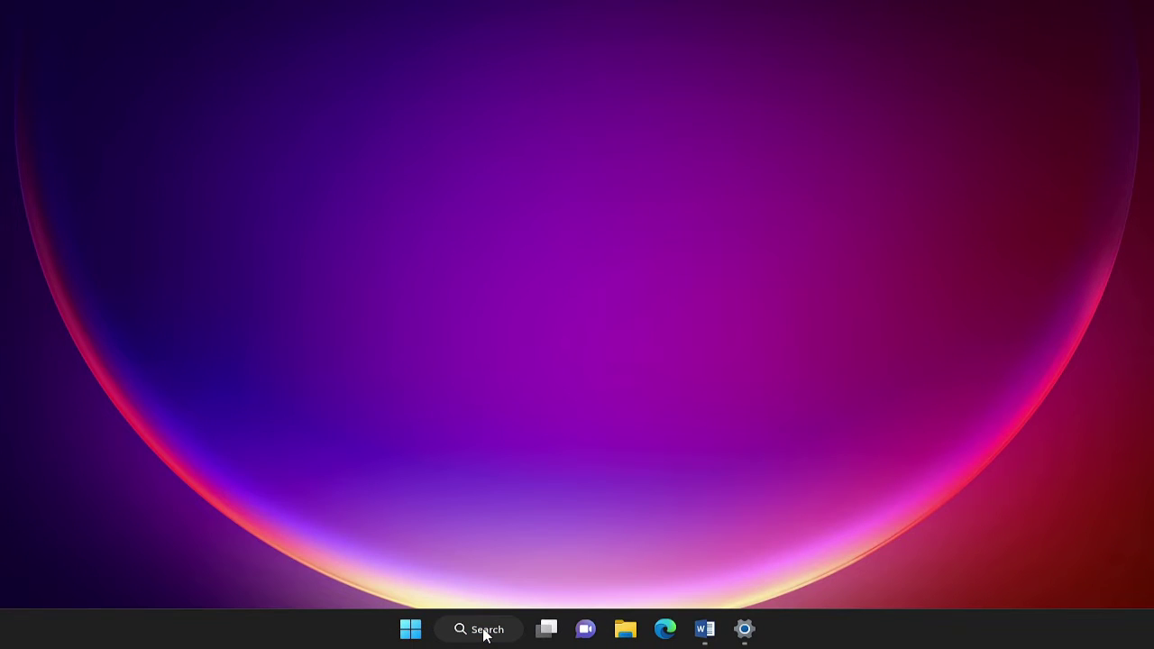
left_click(484, 634)
type("cm")
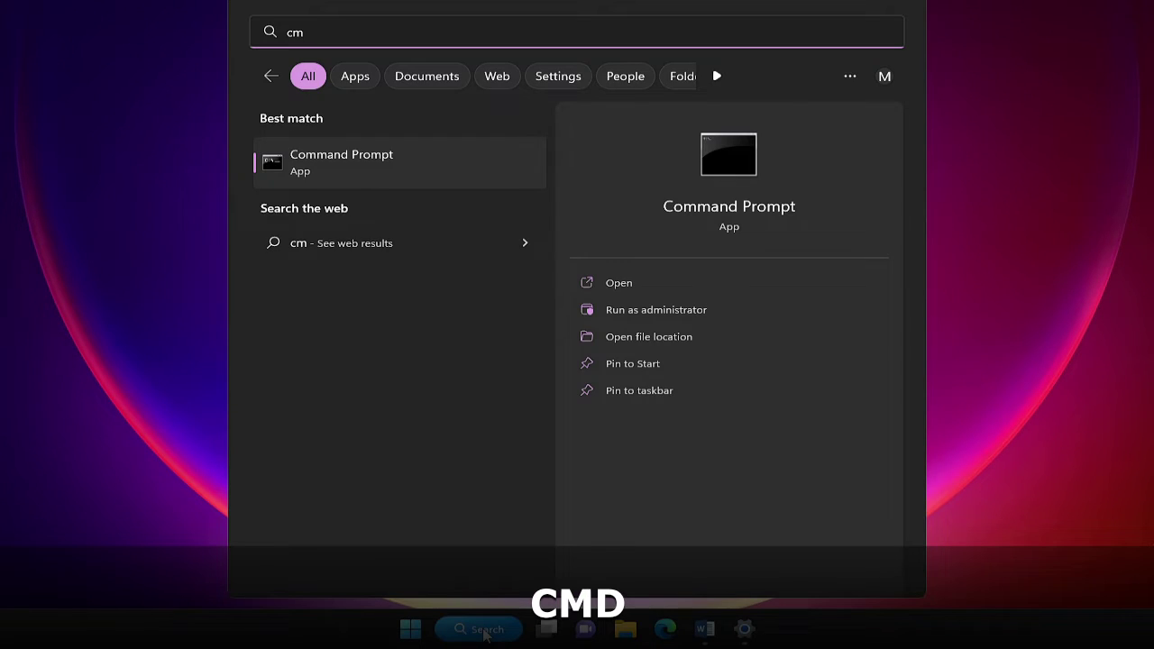
type("cmd")
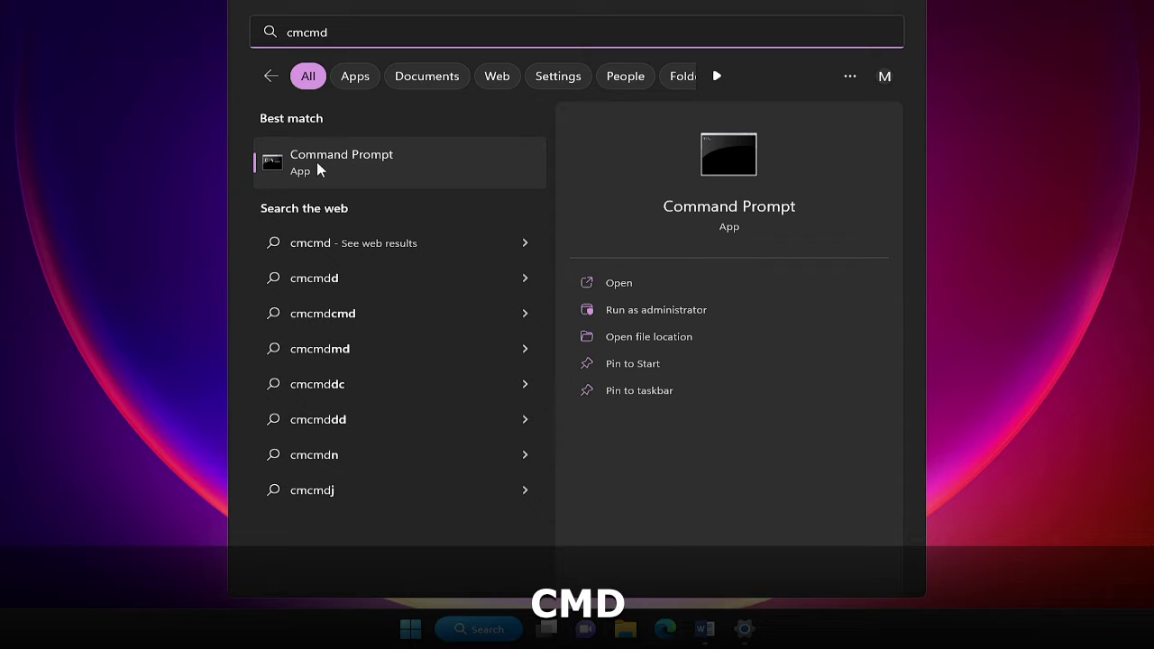
right_click(394, 158)
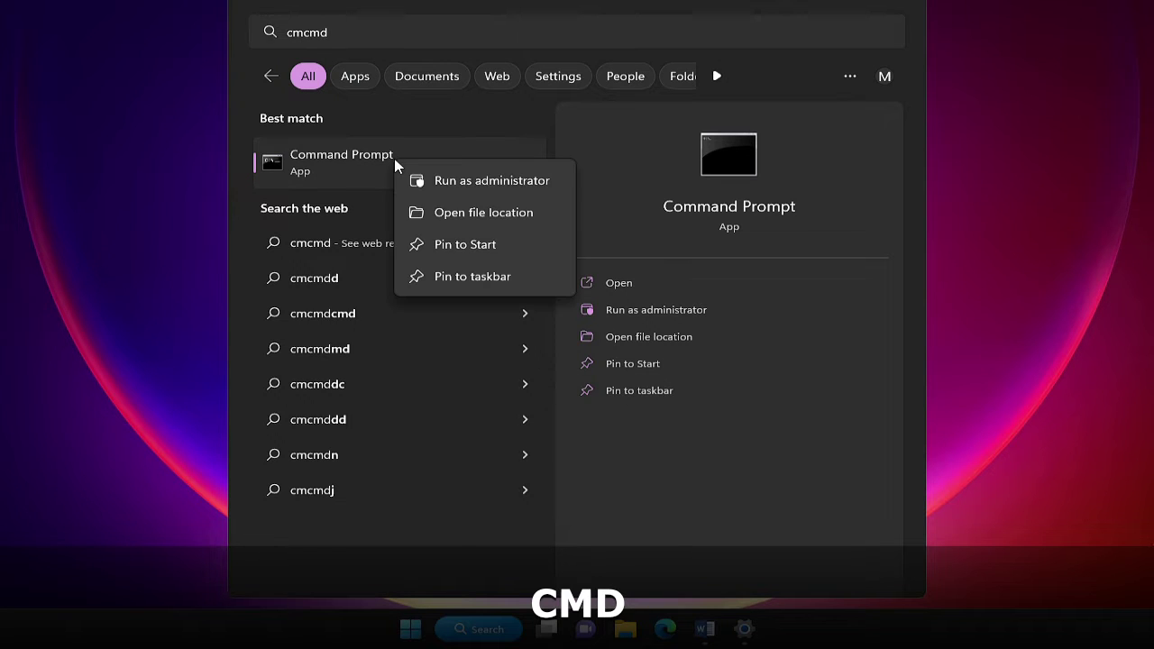
left_click(475, 181)
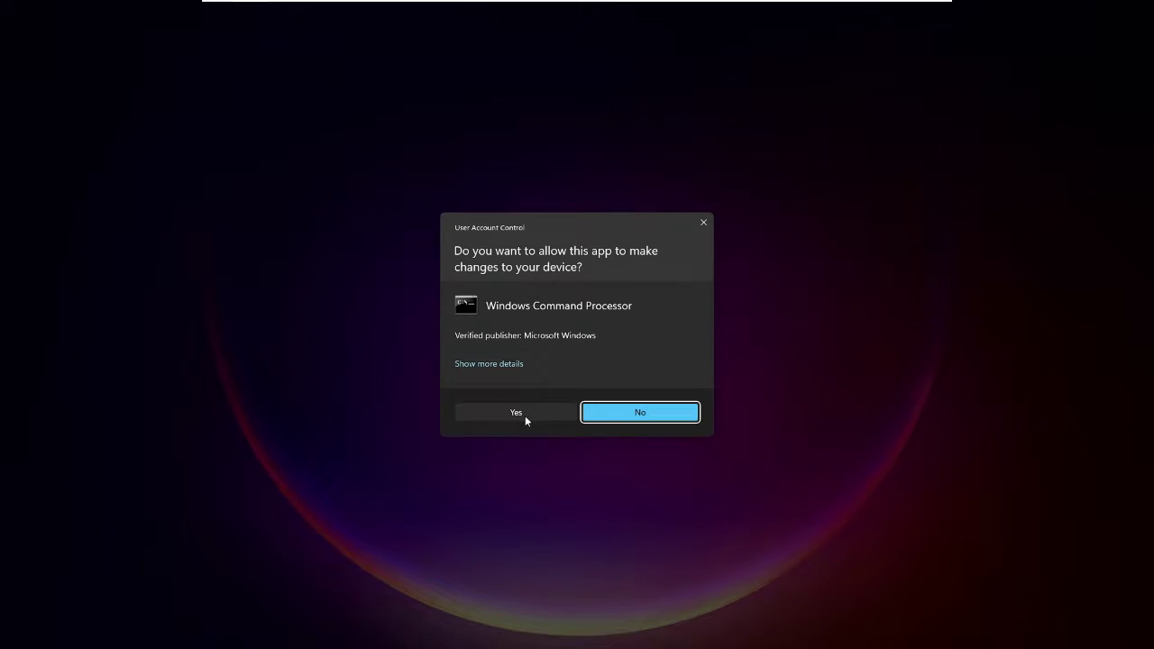
left_click(525, 415)
Run the command slmgr -rearm, dismiss the resulting message and close Command Prompt.
left_click_drag(484, 90, 680, 160)
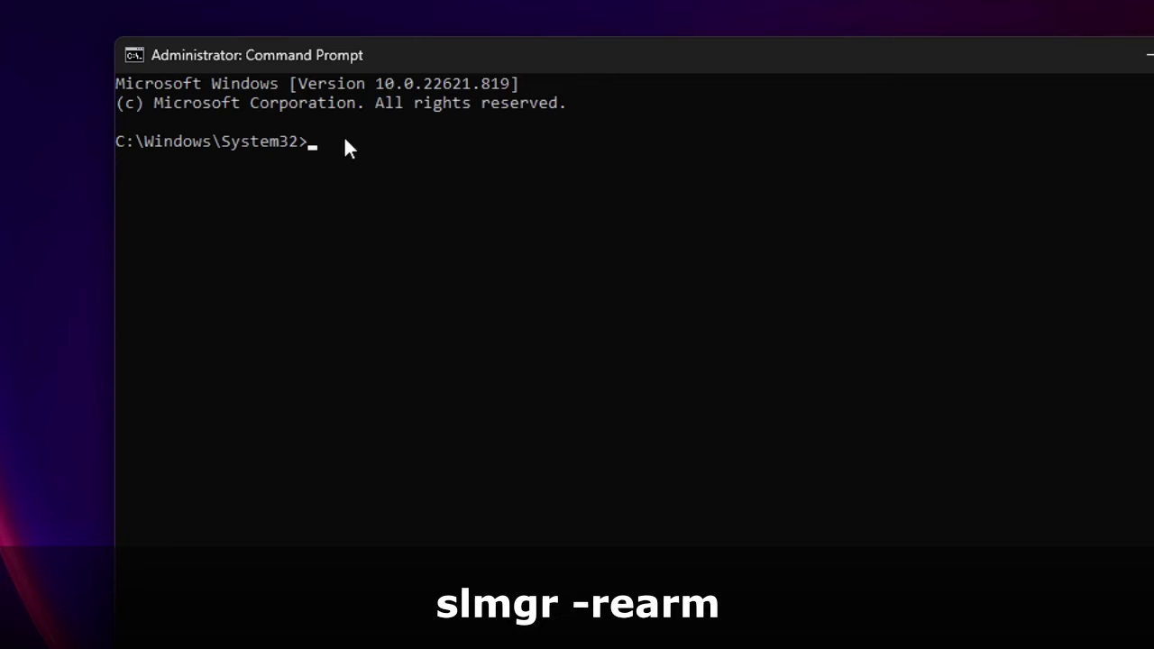
type("slmgr -rearm")
key("Return")
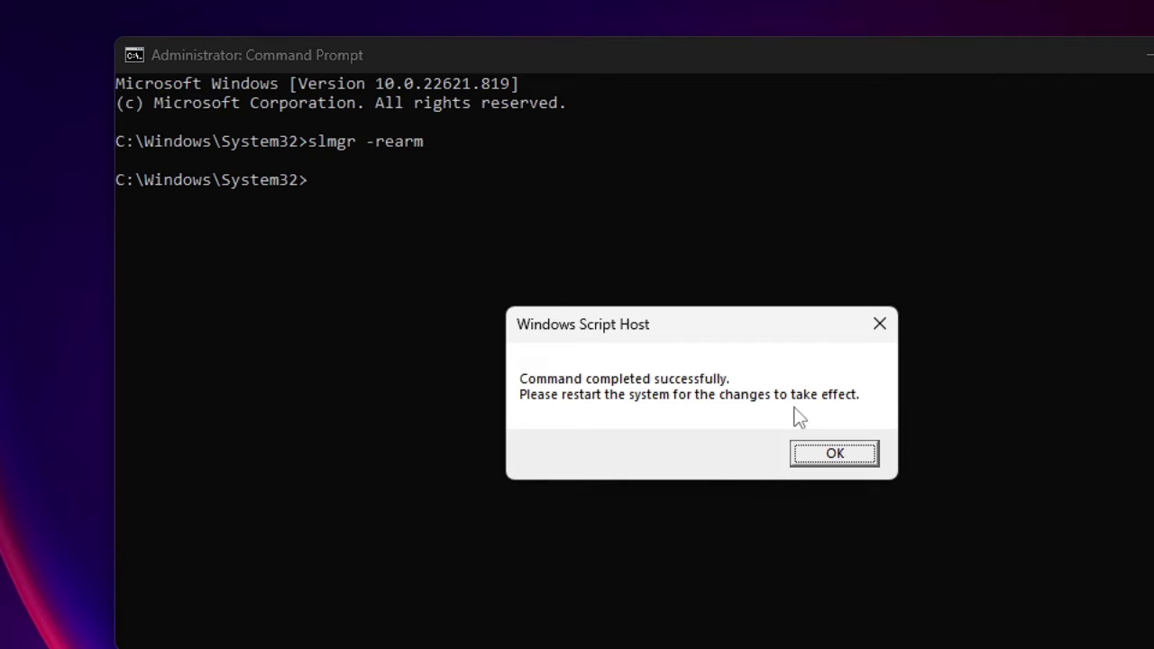
left_click(836, 454)
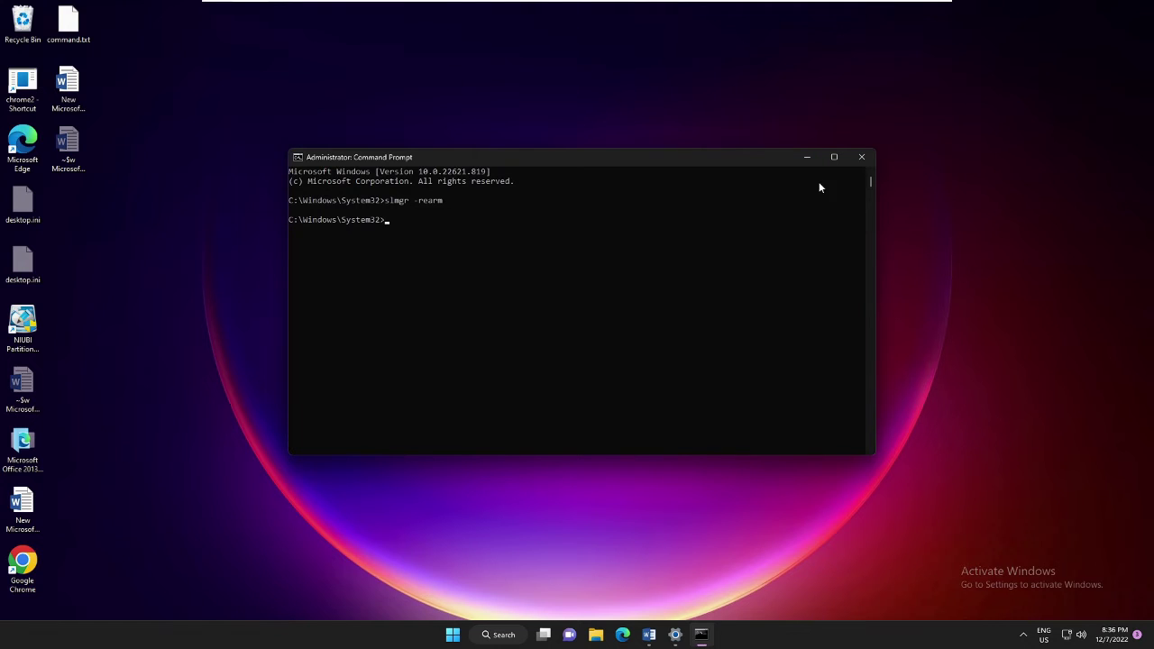
left_click(863, 159)
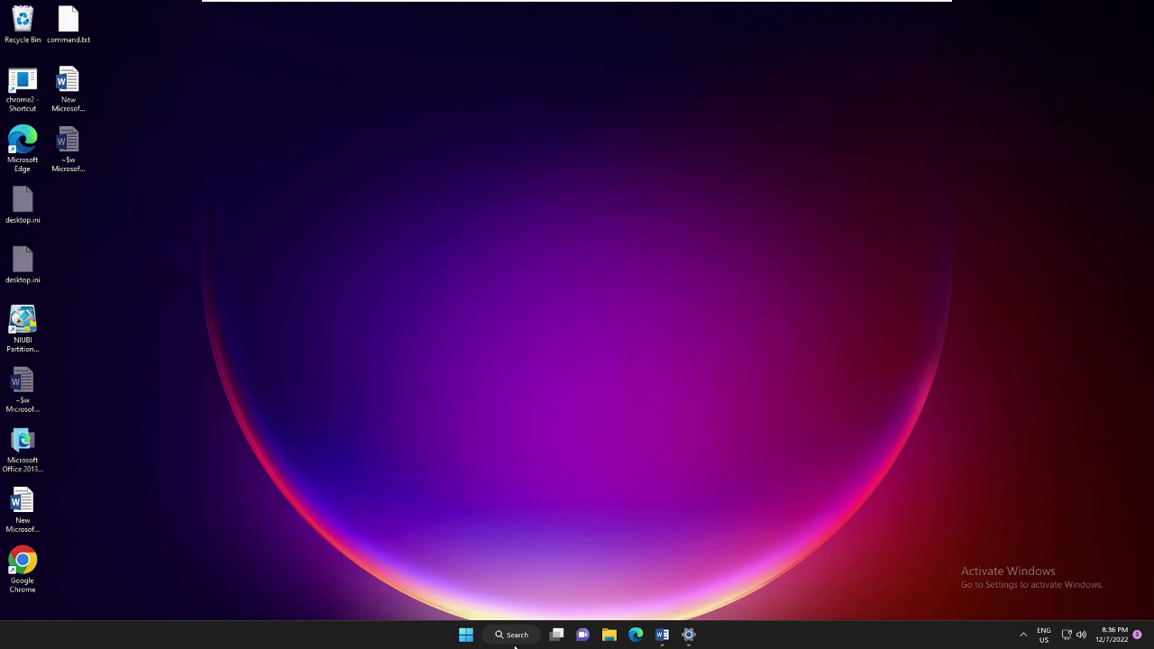
Open Control Panel and go to the Ease of Access Center's "Make the computer easier to see" settings.
left_click(515, 635)
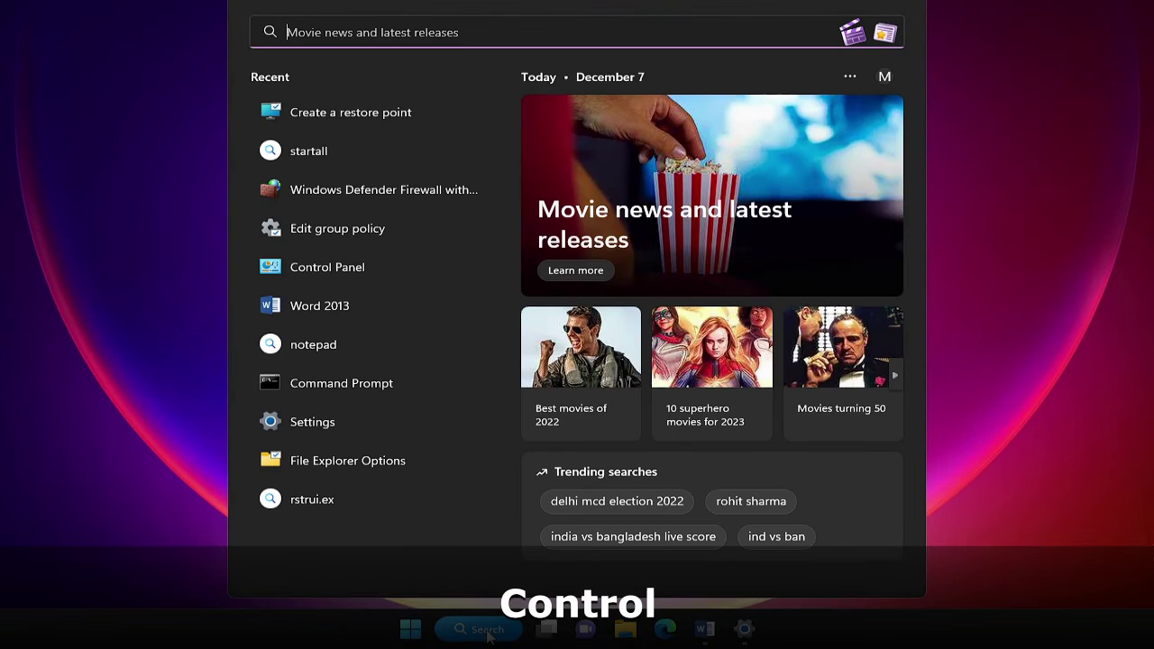
type("control")
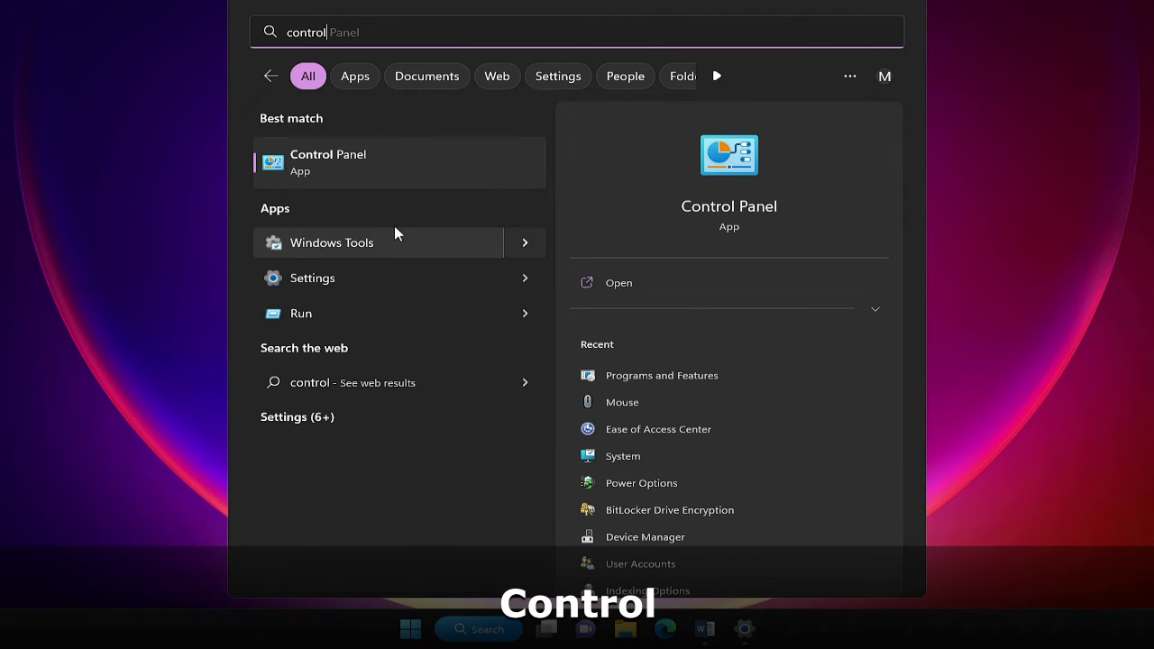
left_click(378, 173)
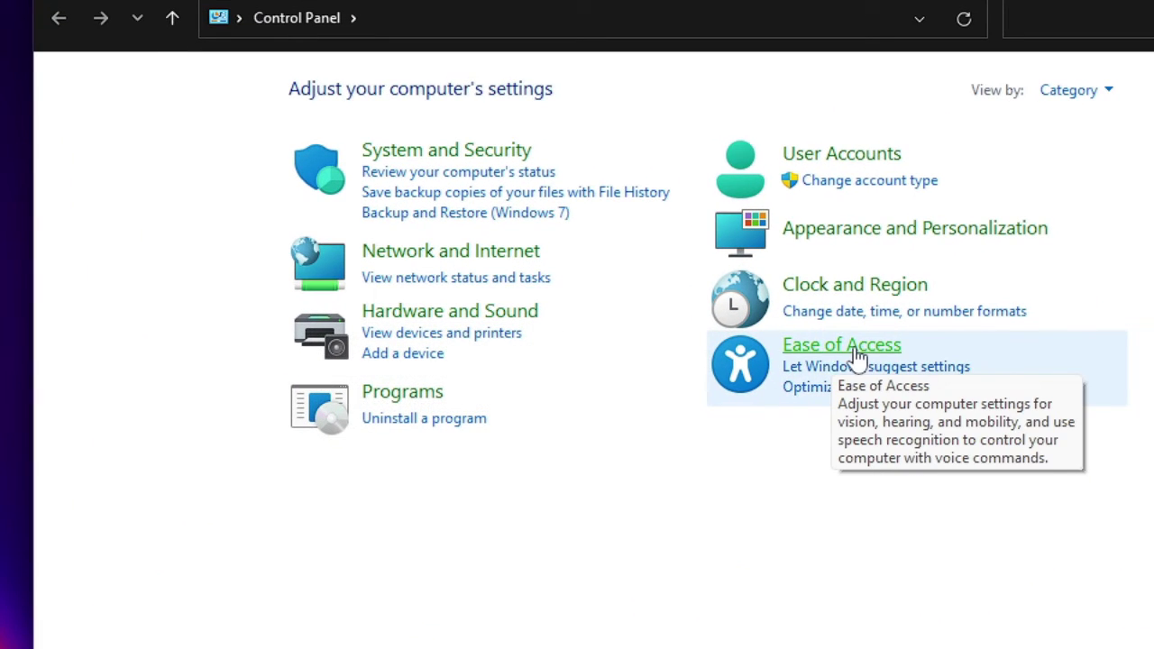
left_click(839, 352)
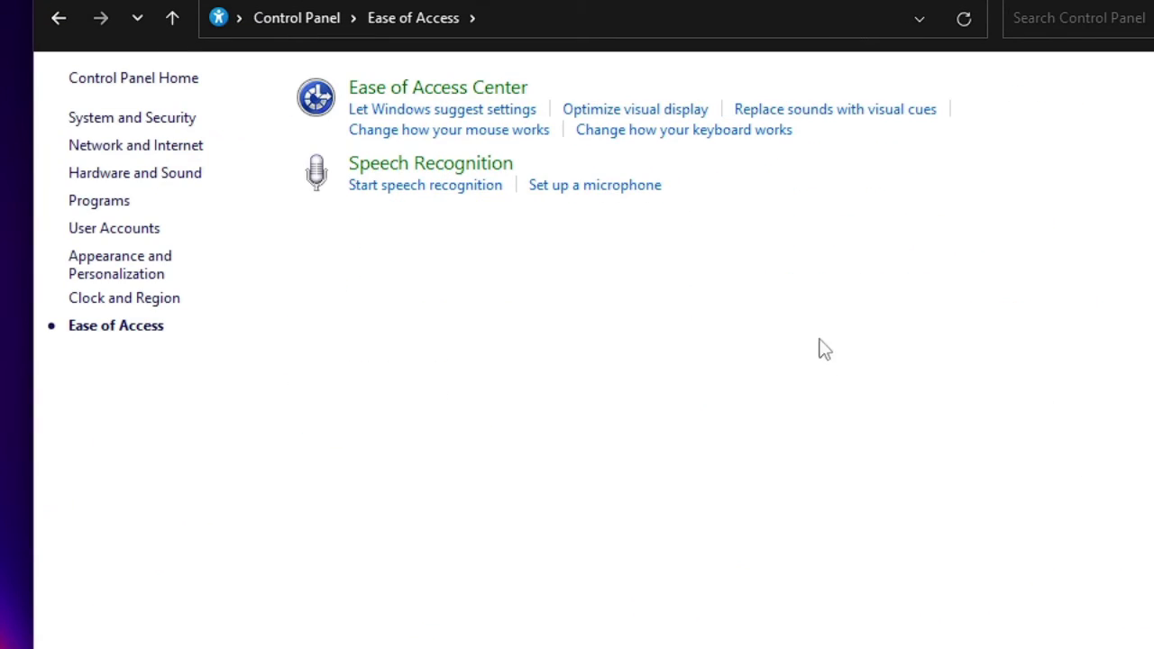
left_click(456, 90)
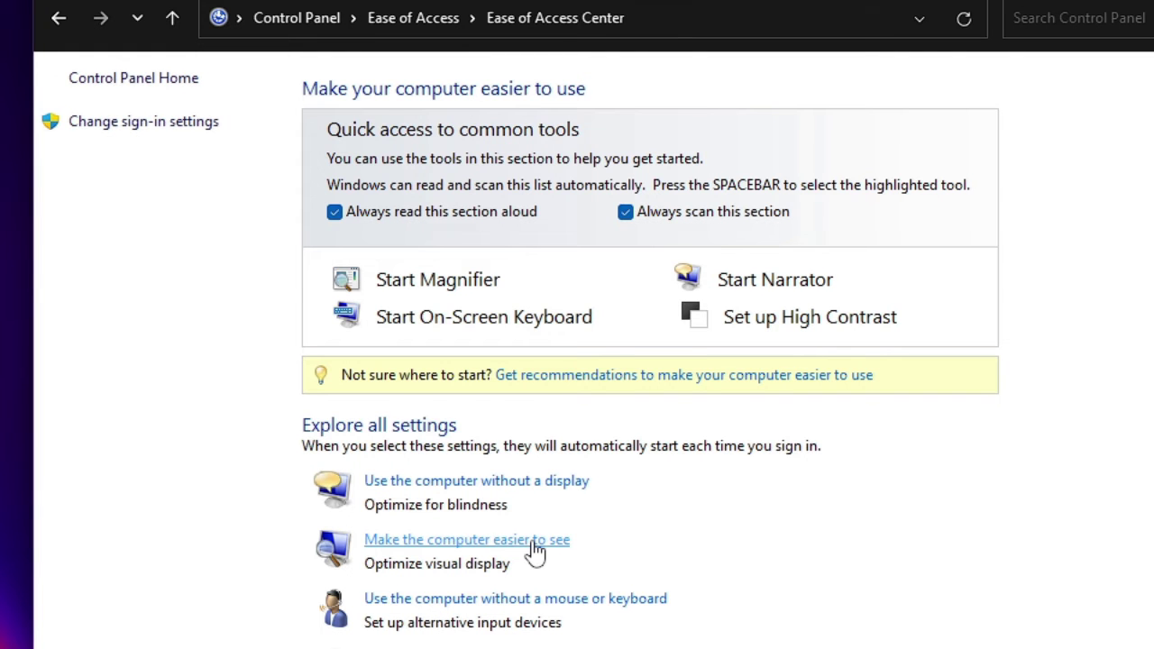
left_click(536, 542)
Enable "Remove background images (where available)", apply the change and close Control Panel.
scroll(537, 536, "down", 5)
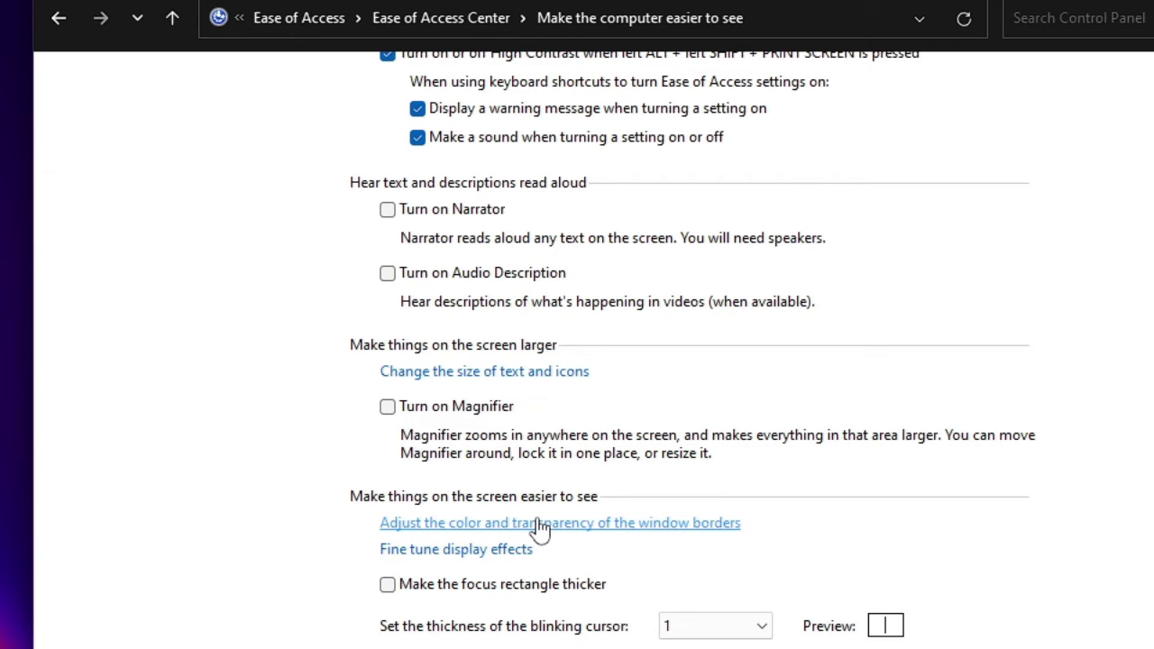
scroll(539, 527, "down", 1)
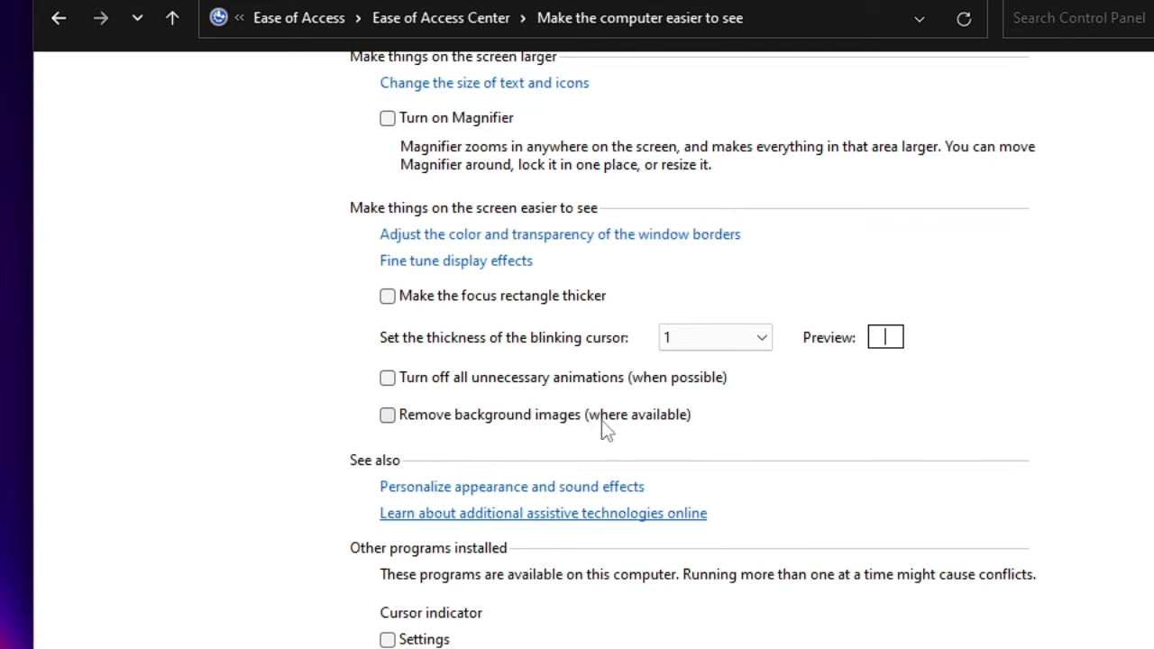
left_click(387, 416)
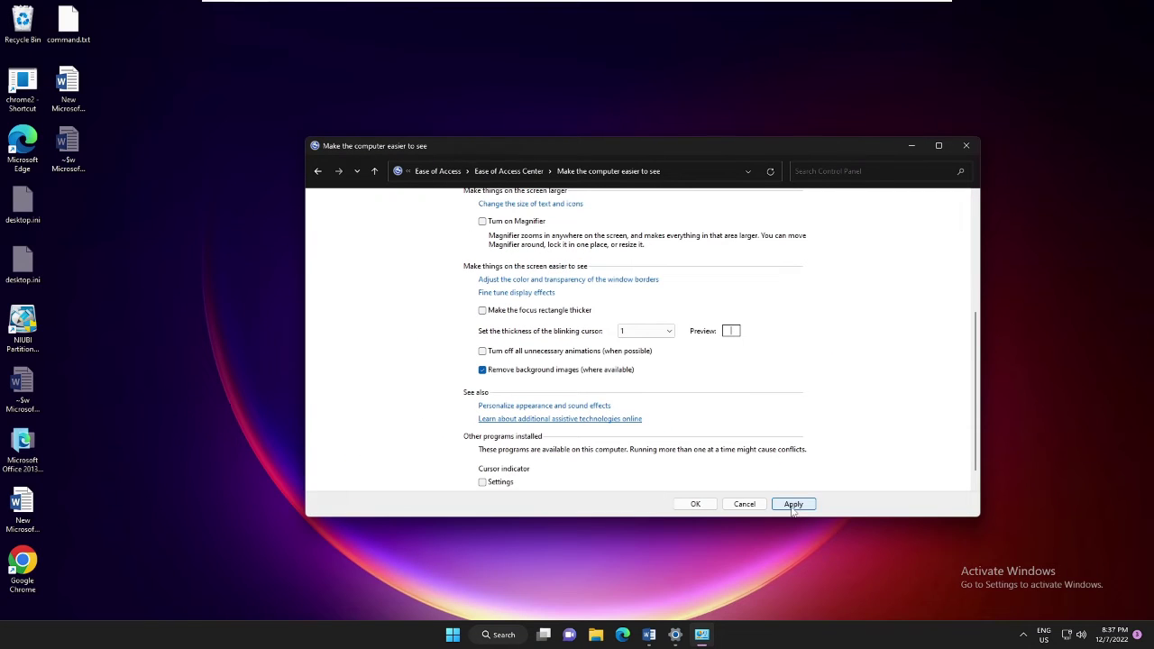
left_click(793, 505)
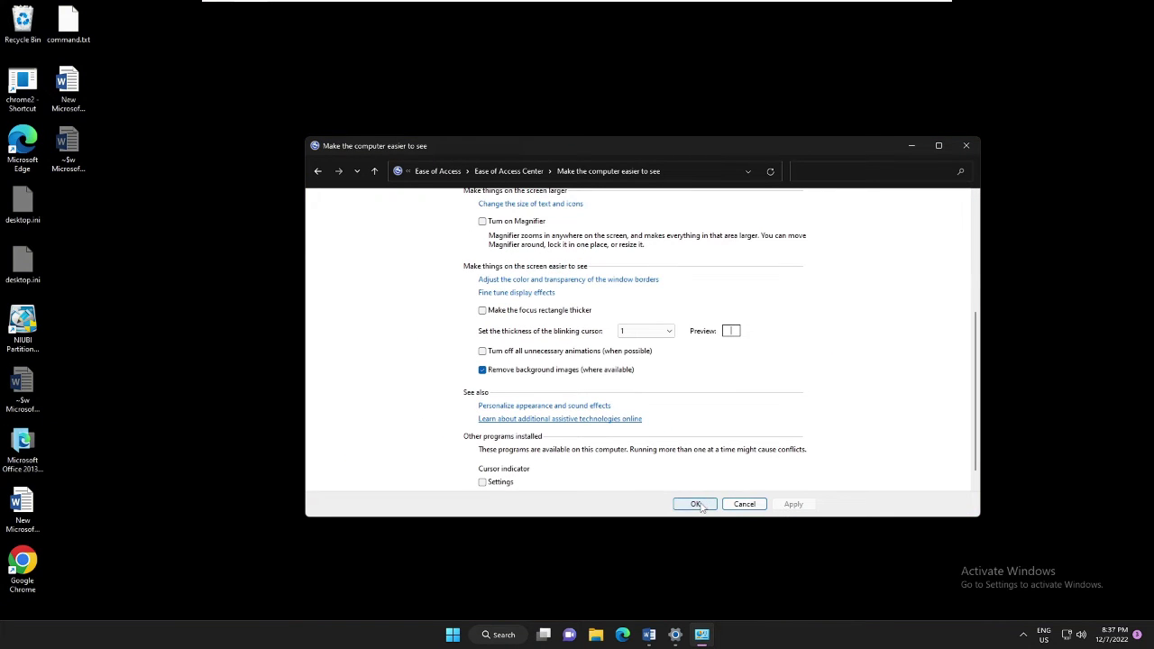
left_click(701, 507)
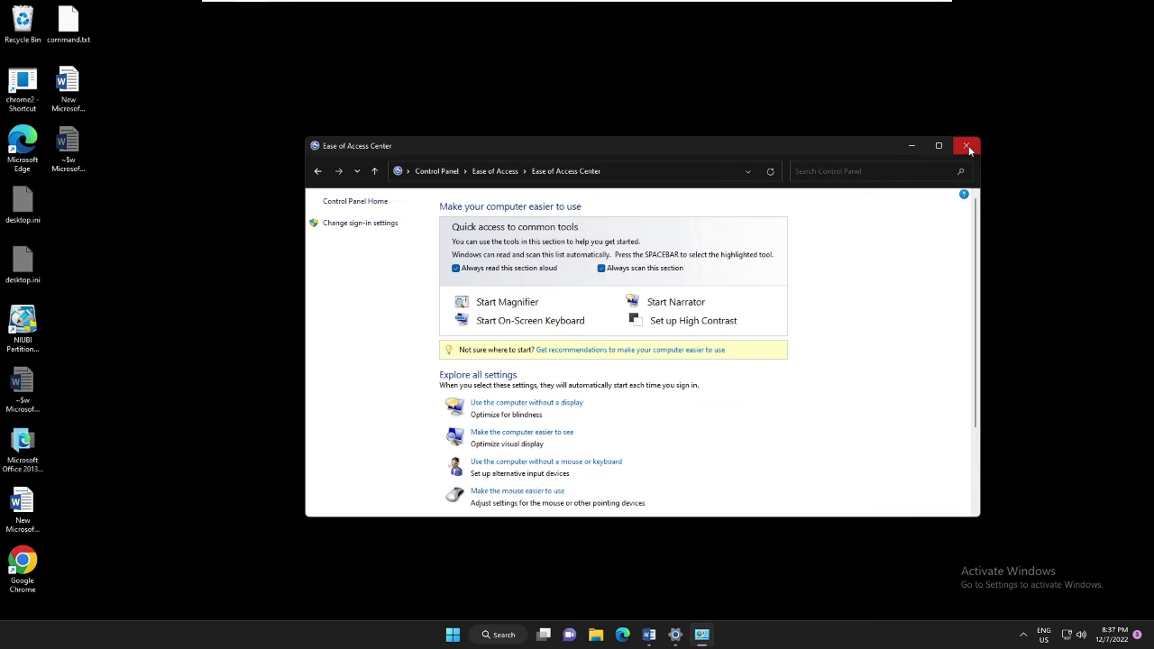
left_click(967, 145)
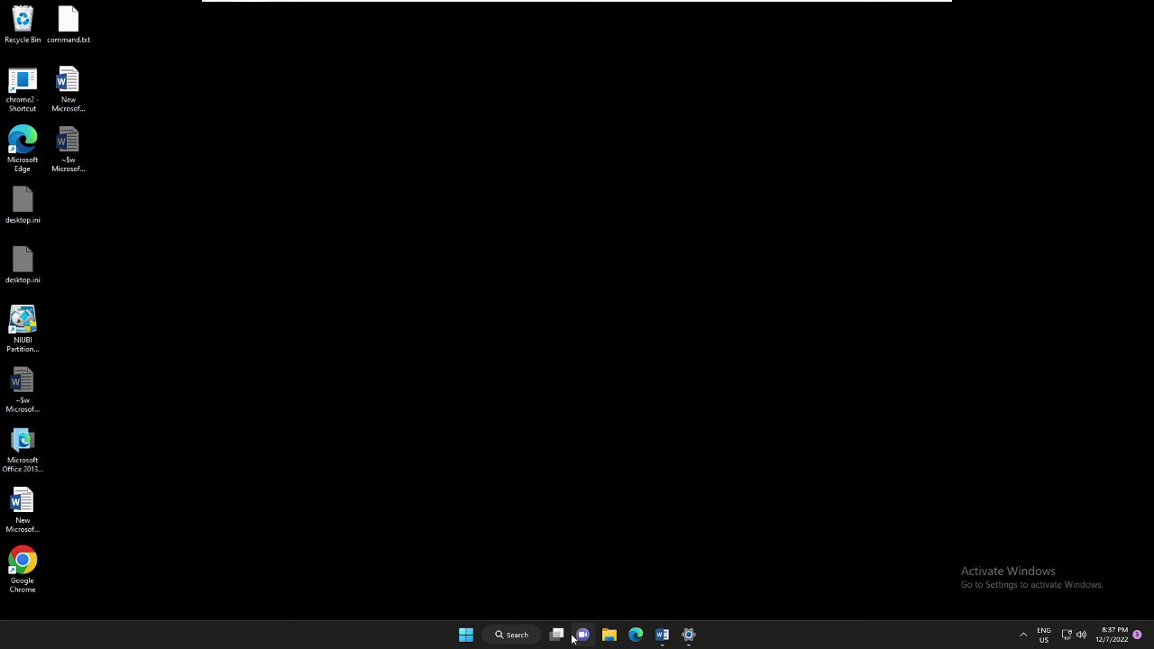
Search Windows for regedit and open Registry Editor, allowing it to make changes to the device.
left_click(521, 636)
type("r")
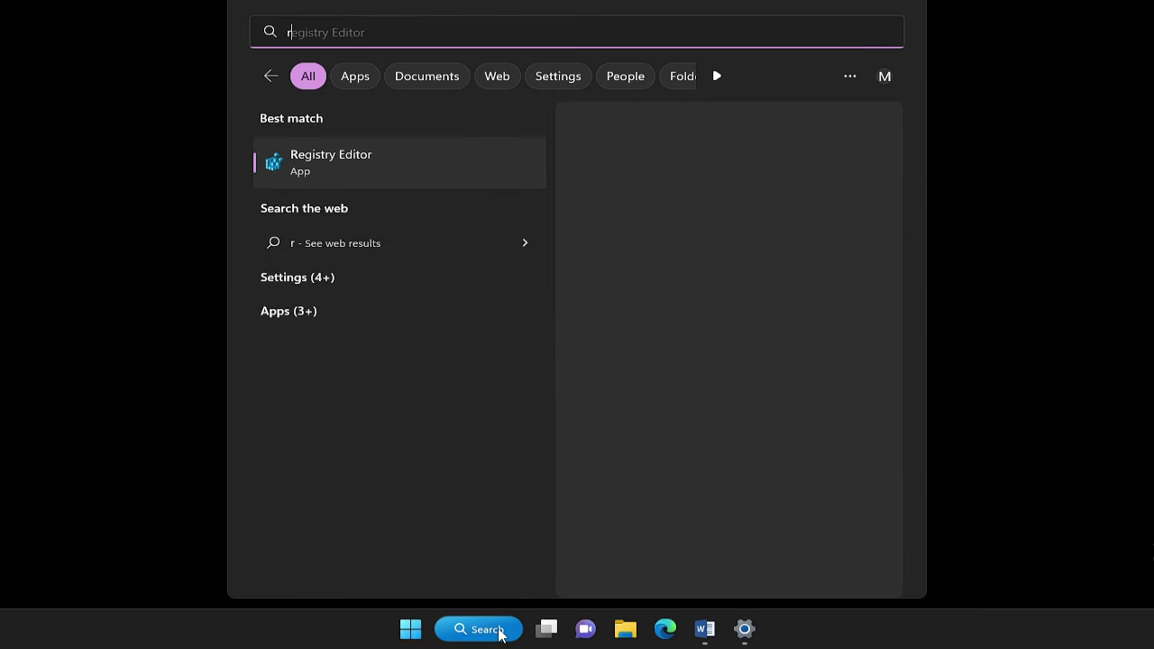
type("egedit")
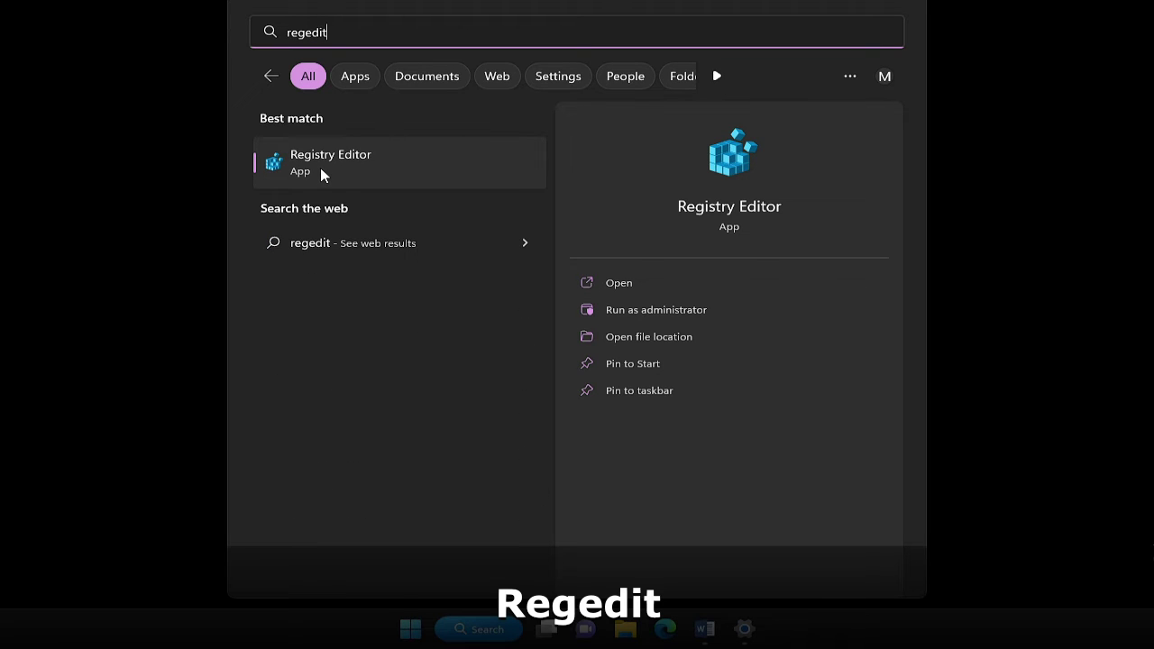
left_click(363, 164)
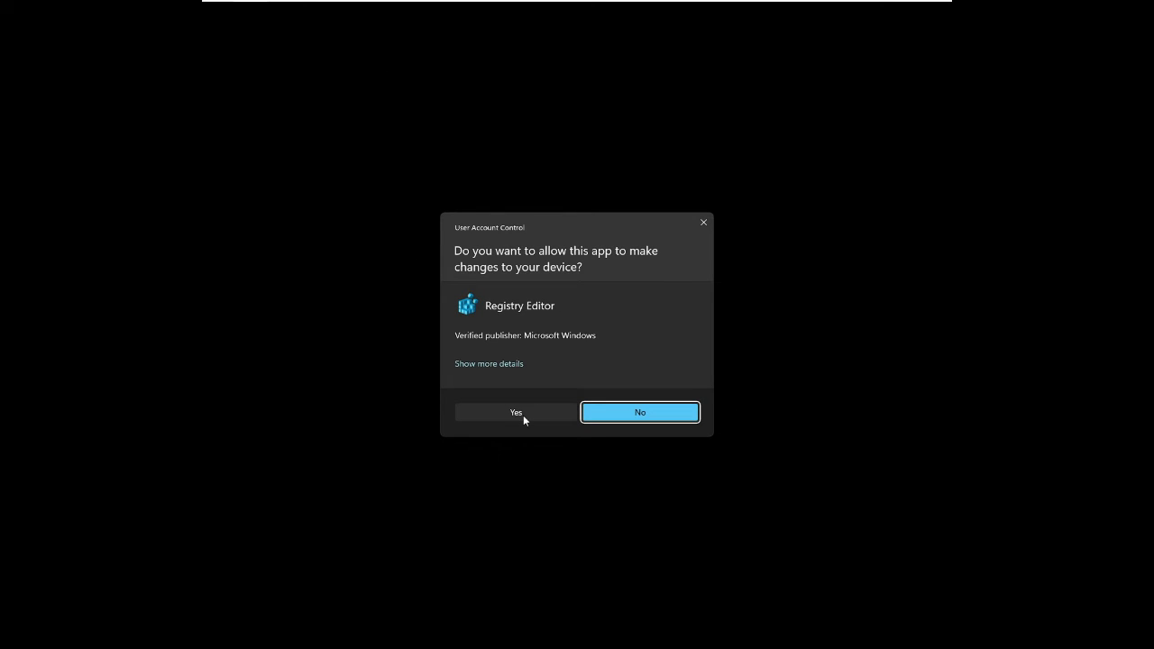
left_click(522, 413)
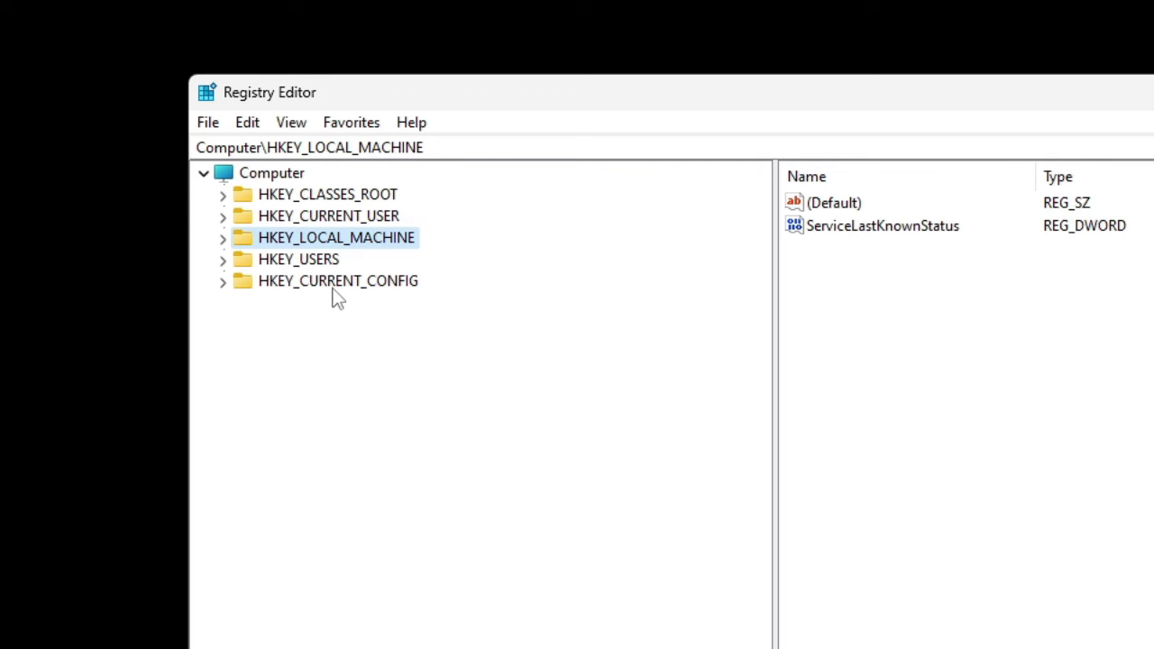
Open the registry key HKEY_CURRENT_USER\Control Panel\Desktop to list its values.
double_click(363, 219)
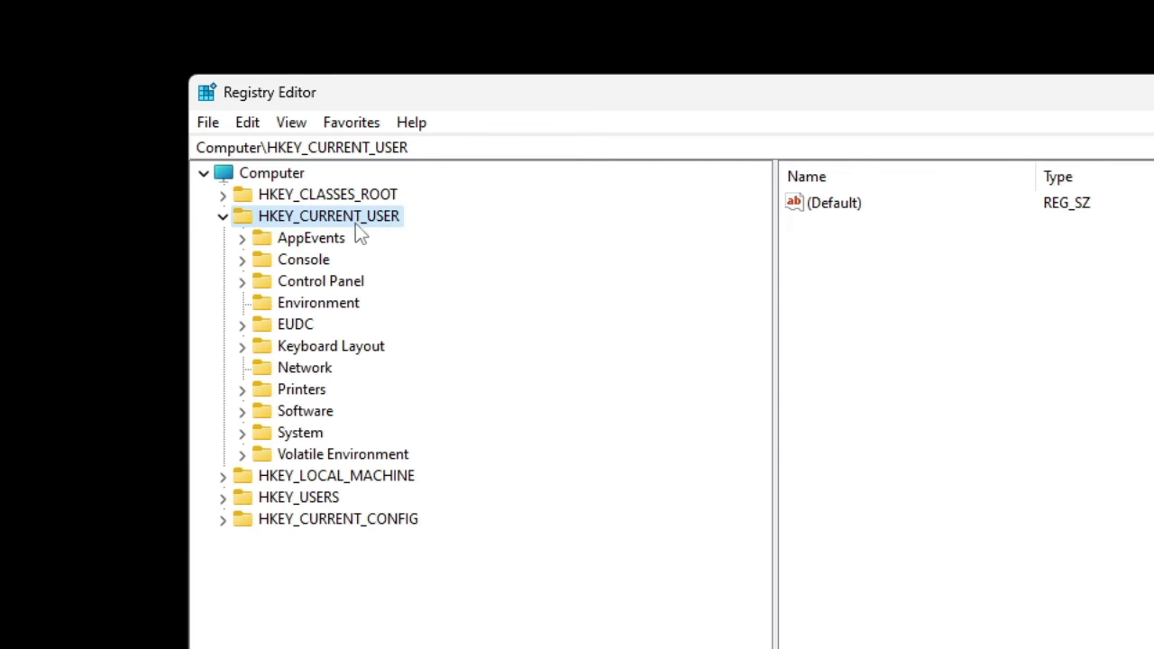
double_click(323, 279)
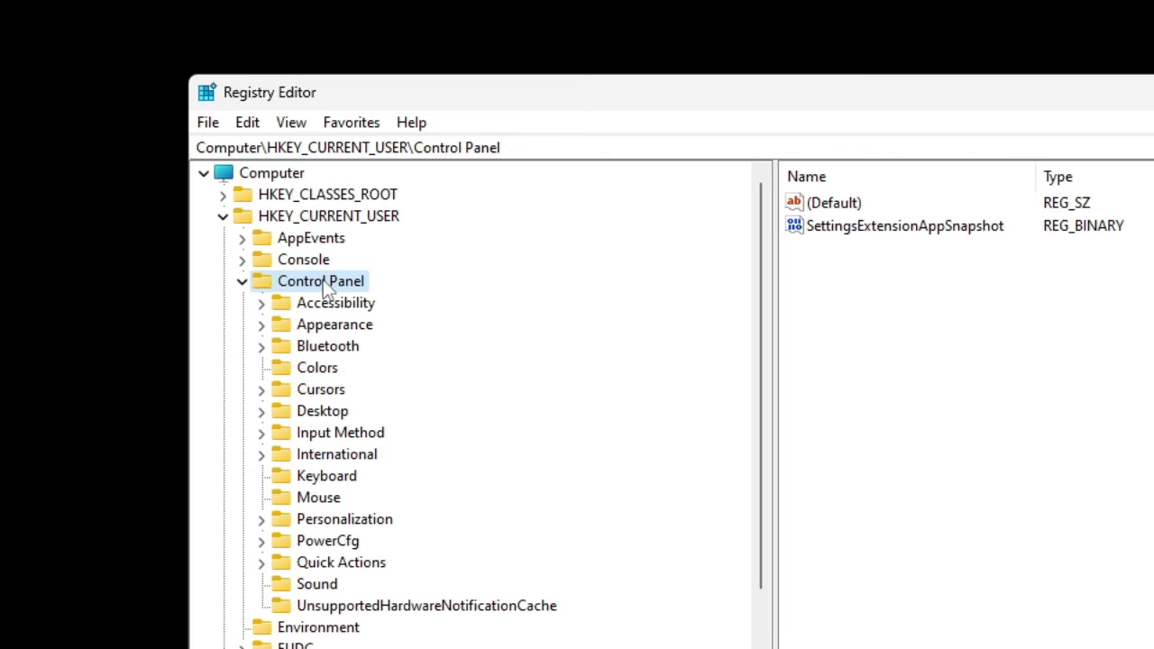
double_click(323, 413)
left_click(889, 320)
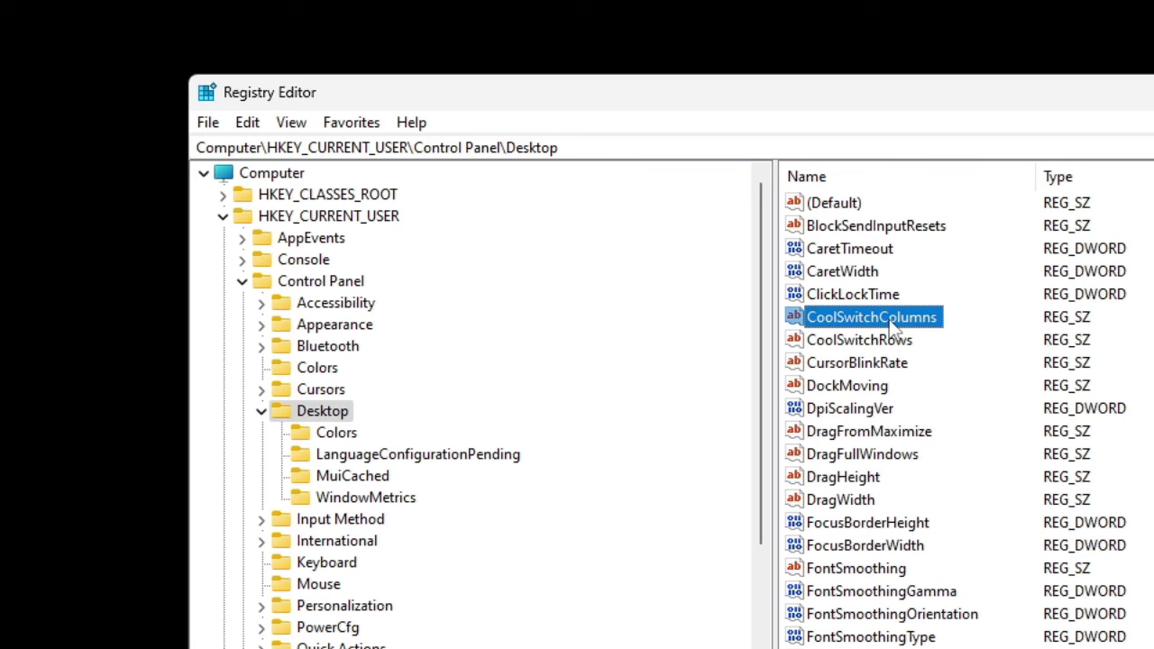
left_click(886, 273)
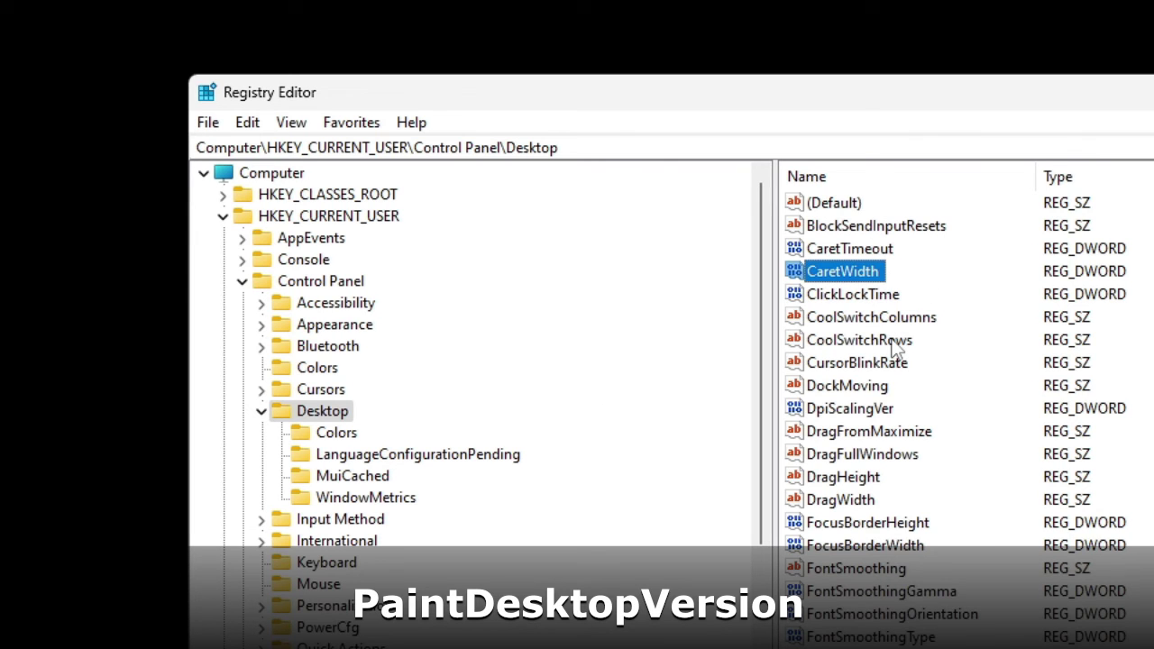
Set the PaintDesktopVersion value data to 0 with the hexadecimal base and close Registry Editor.
scroll(893, 341, "down", 5)
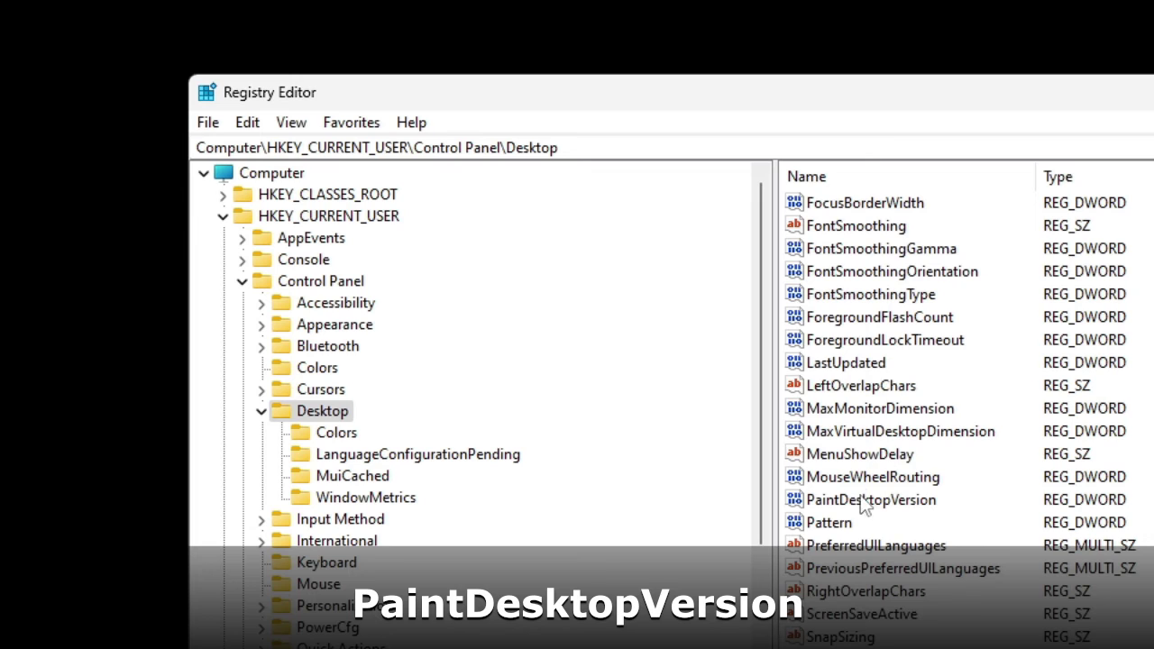
left_click(864, 503)
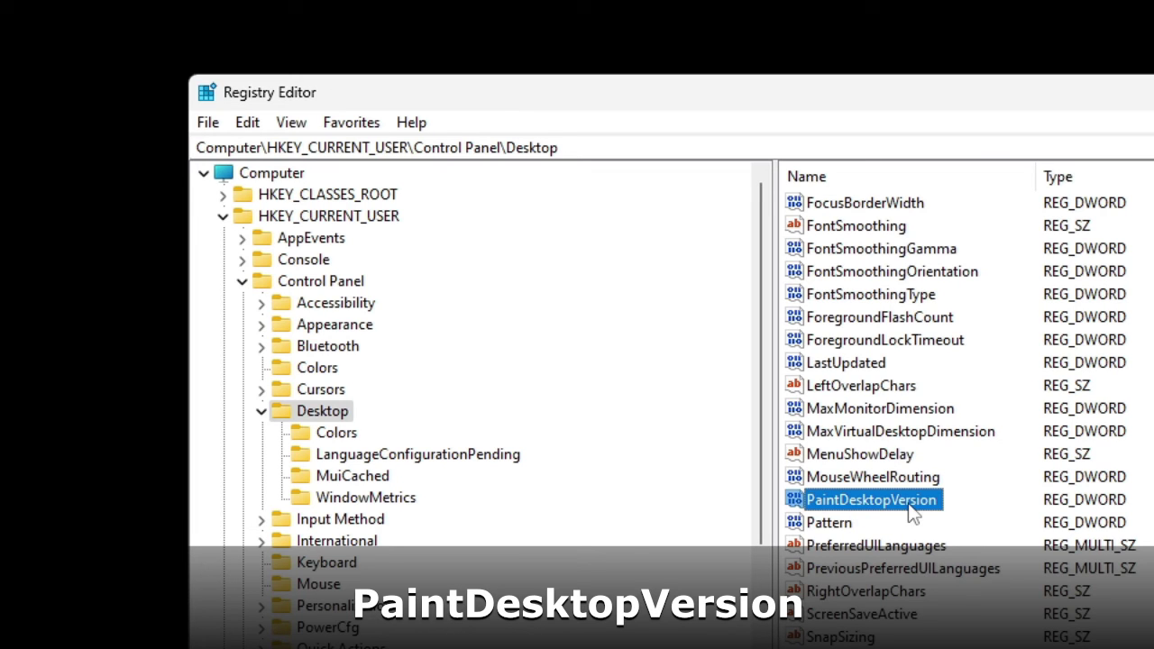
double_click(913, 510)
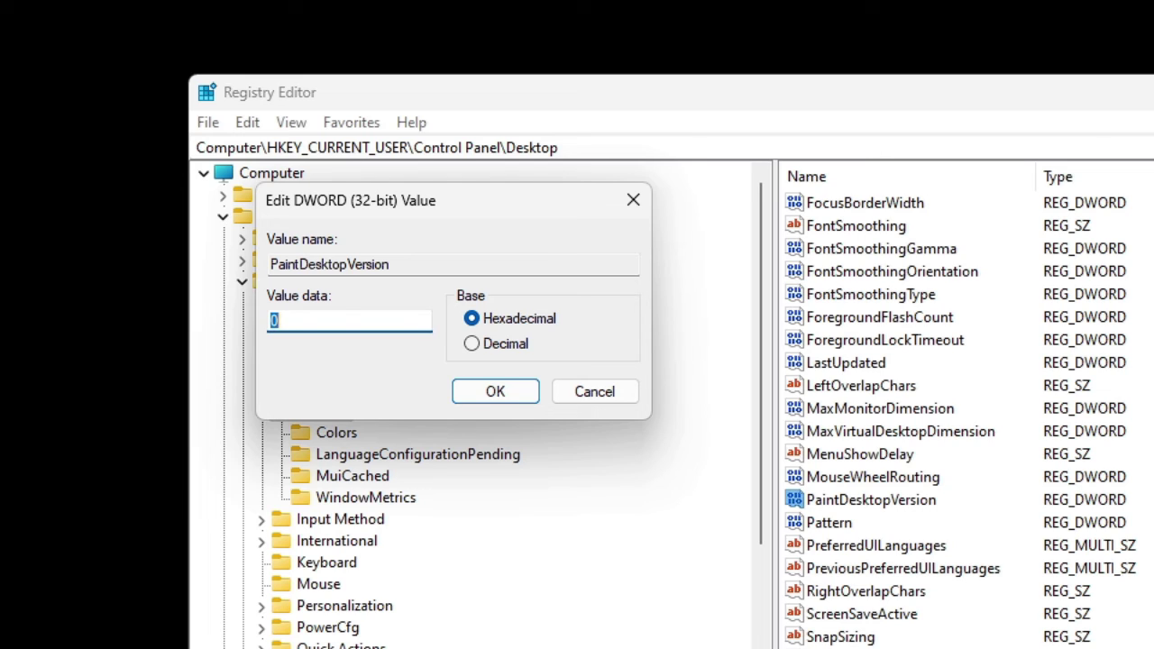
type("0")
left_click(511, 390)
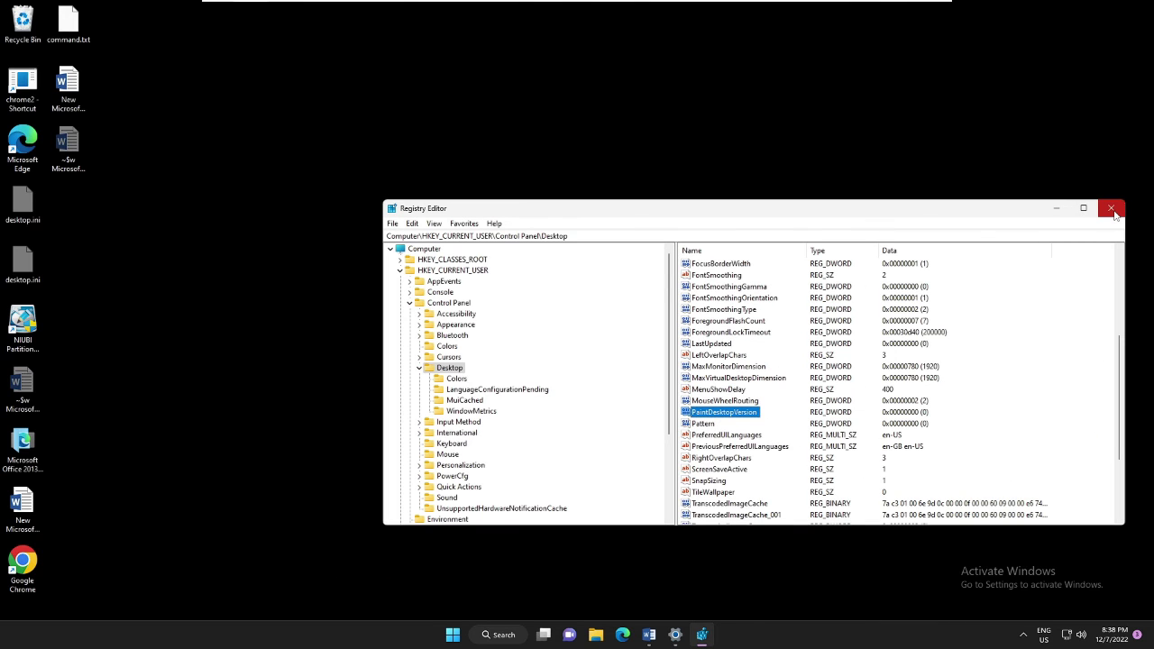
left_click(1116, 212)
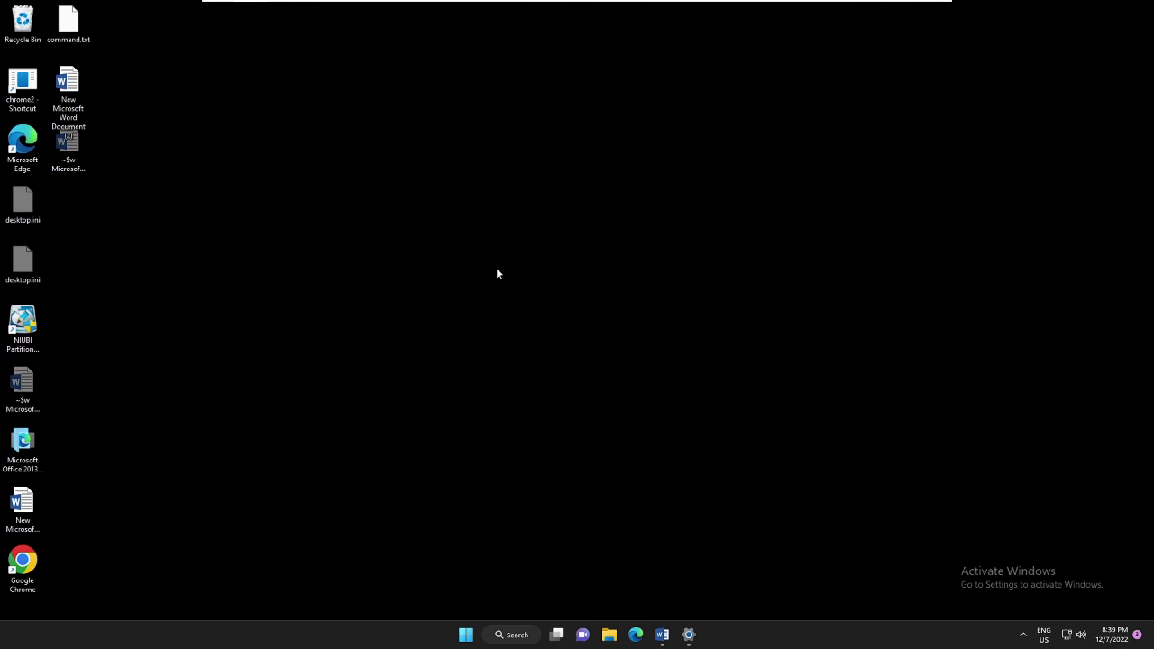